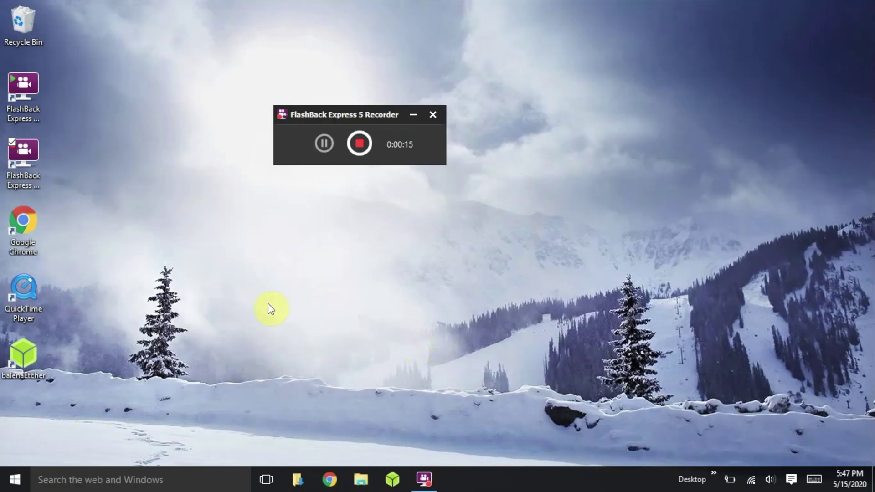
Reach the Stella emulator downloads page via the Atari > Stella bookmark
left_click(333, 482)
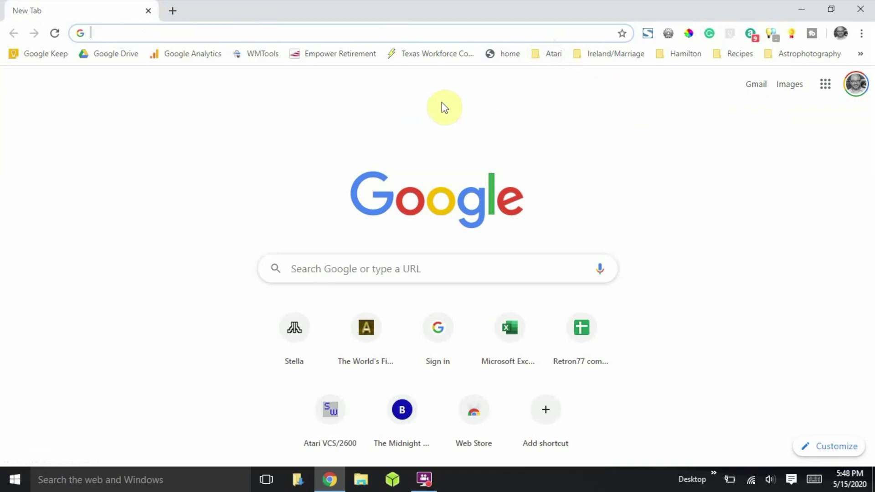
left_click(550, 58)
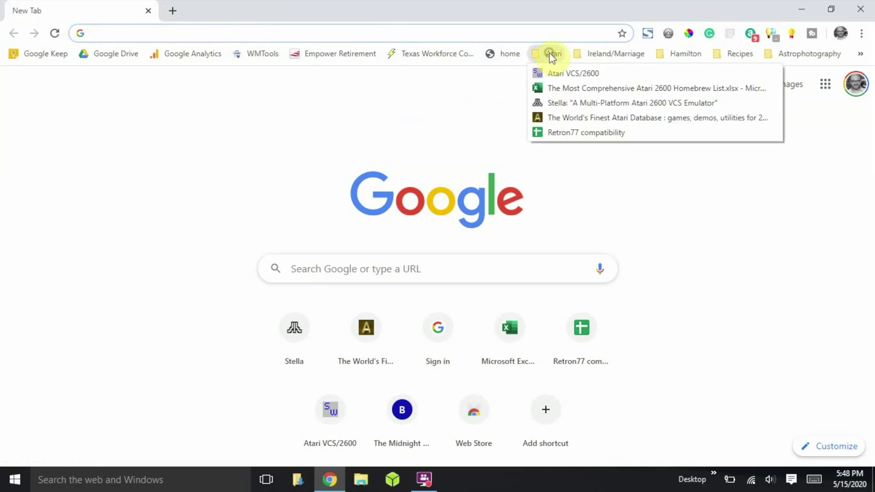
left_click(551, 101)
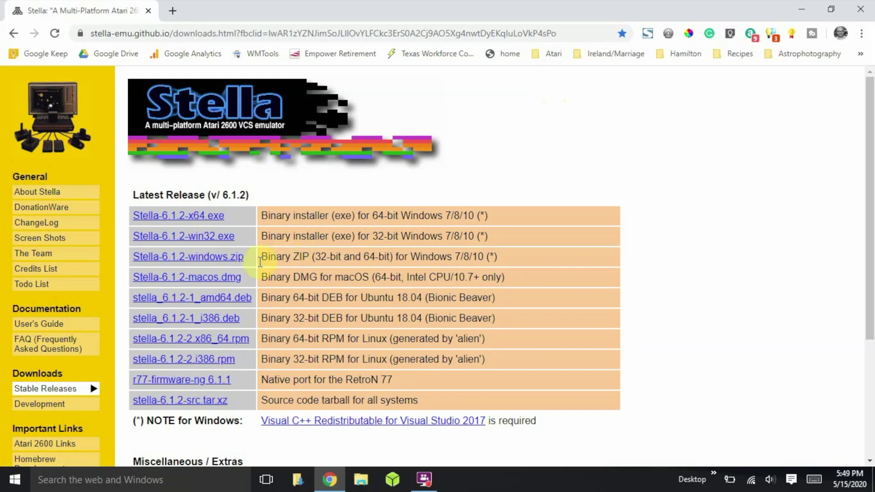
mouse_move(76, 345)
left_mouse_down()
mouse_move(77, 369)
mouse_move(69, 374)
left_mouse_up()
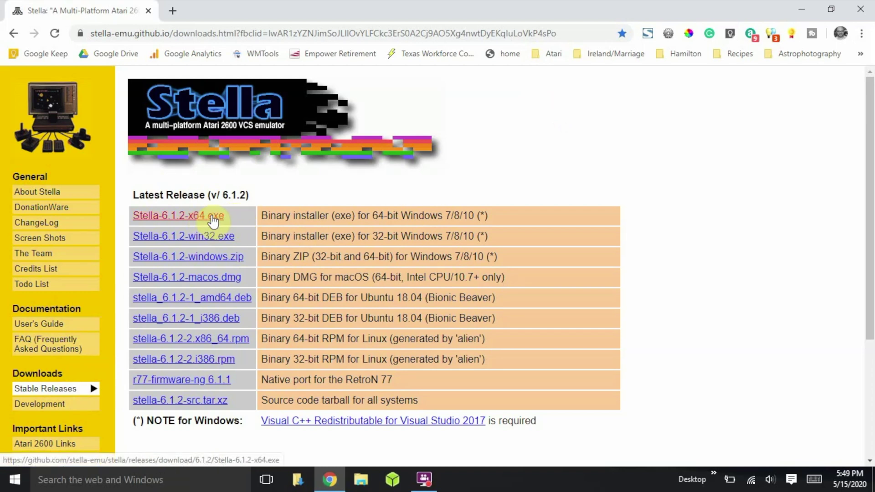
Download Stella-6.1.2-x64.exe and run the downloaded installer
left_click(214, 220)
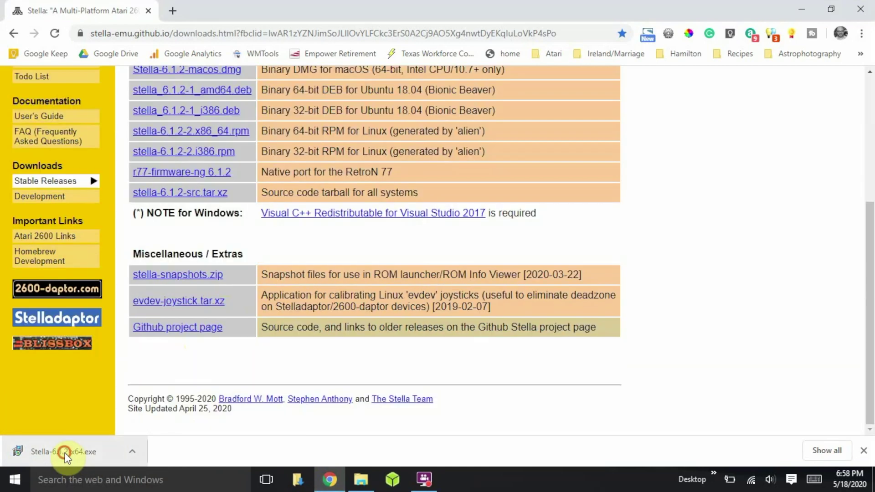
left_click(66, 453)
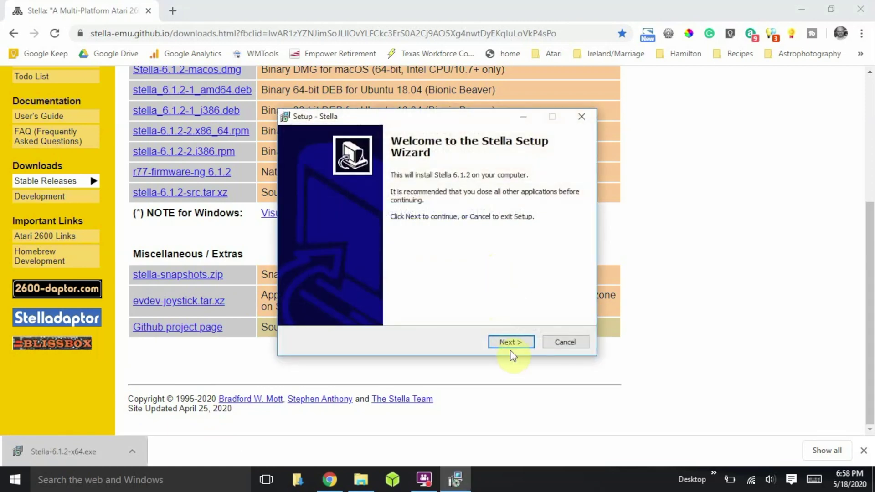
Install Stella 6.1.2 into the default C:\Program Files\Stella folder with a desktop icon
left_click(511, 344)
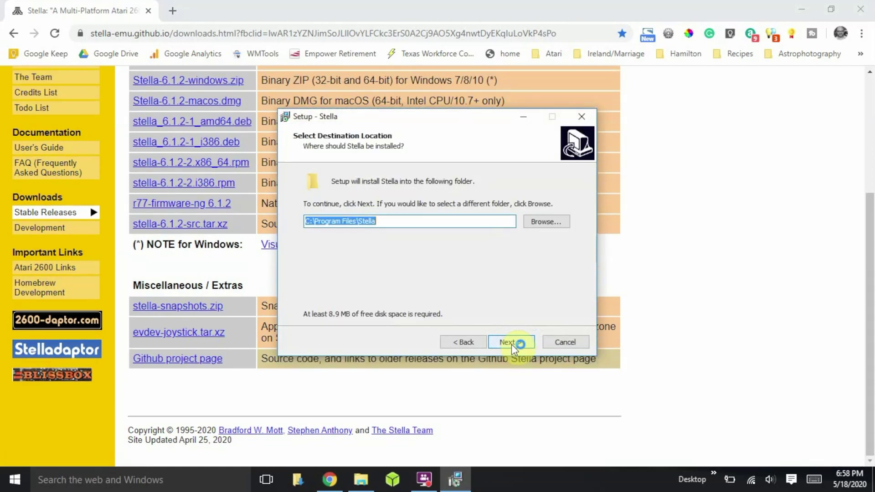
left_click(511, 343)
left_click(511, 344)
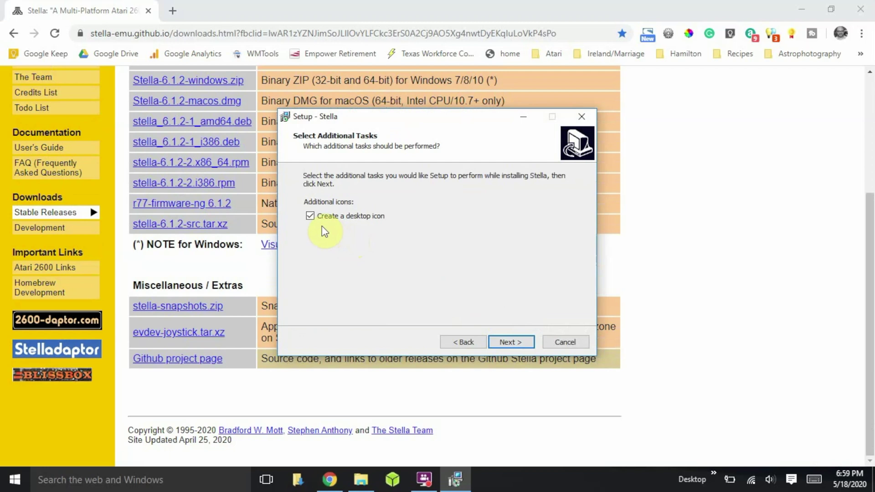
left_click(506, 340)
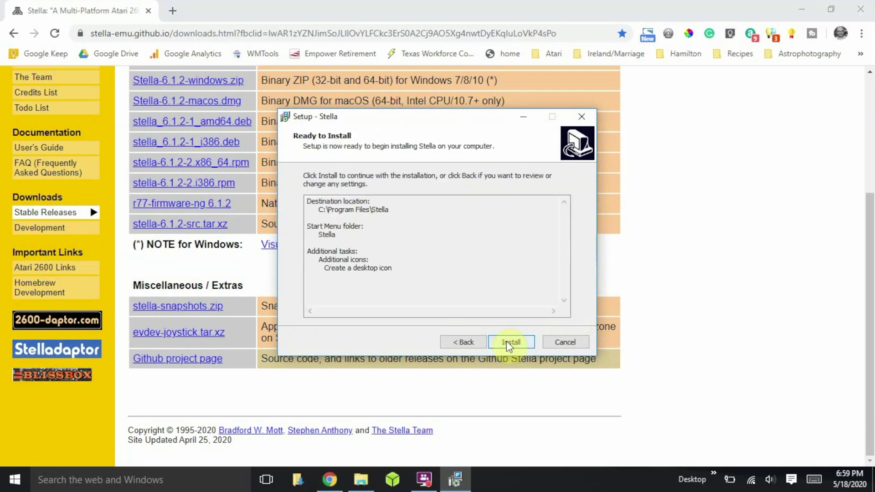
left_click(507, 342)
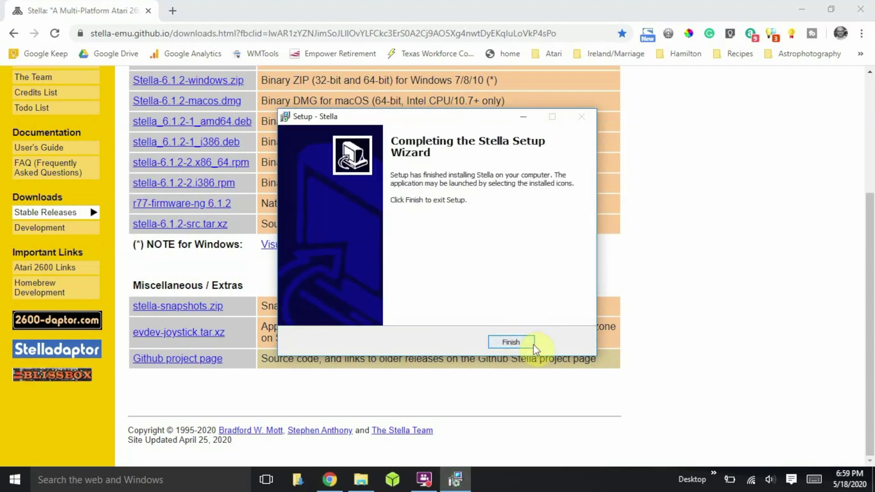
Finish the setup wizard, launch Stella from its desktop shortcut, and restore Chrome
left_click(519, 343)
left_click(805, 10)
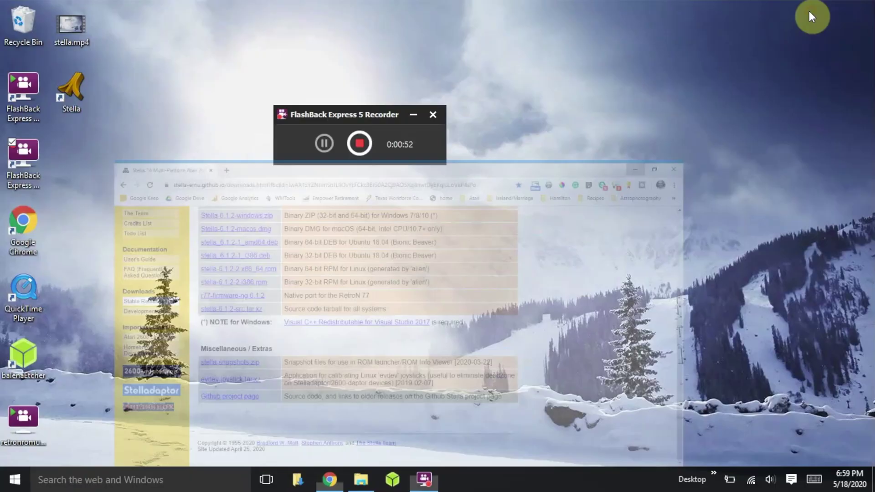
double_click(71, 98)
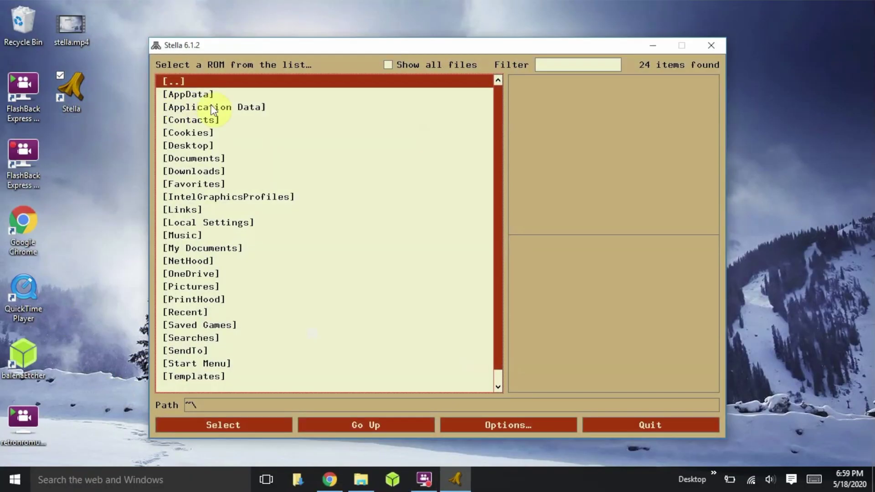
left_click(331, 481)
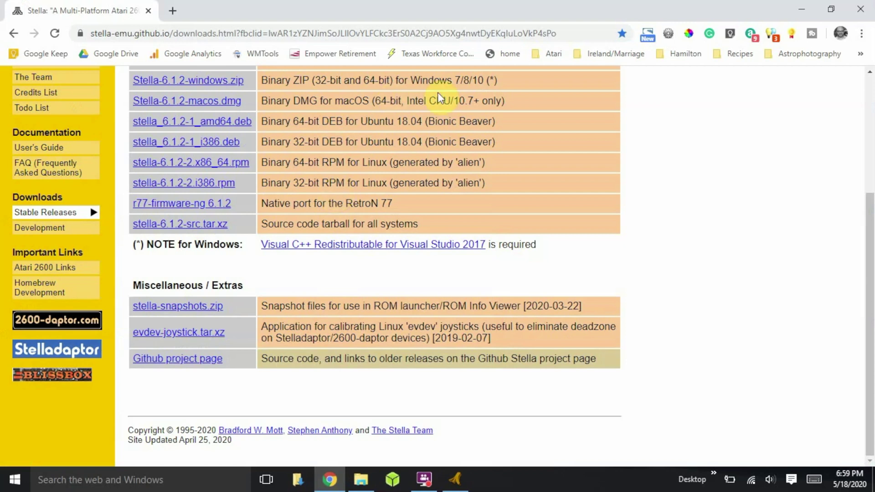
Reach Atarimania's Atari 2600 ROM Collection page and download Roms.rar (V16.0)
left_click(544, 57)
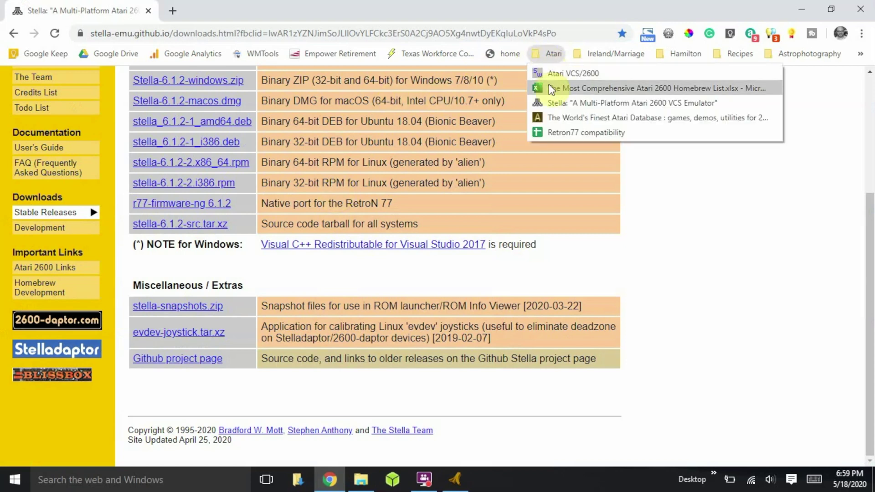
left_click(554, 117)
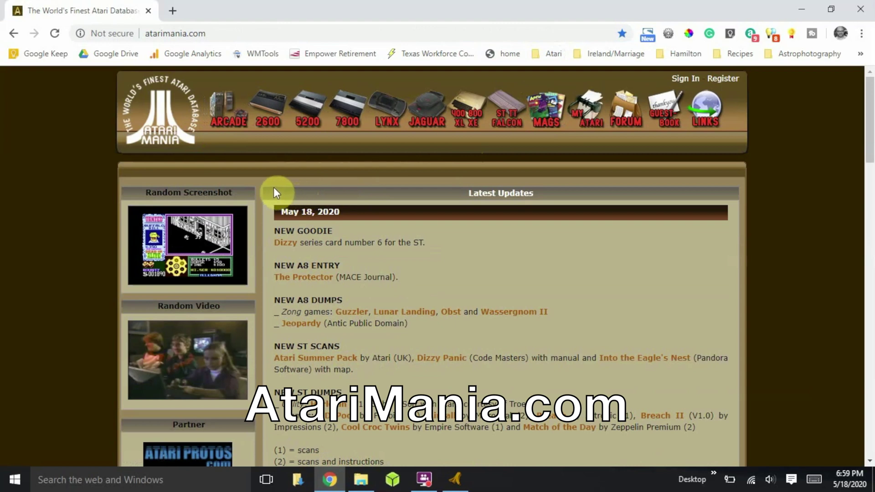
left_click(271, 113)
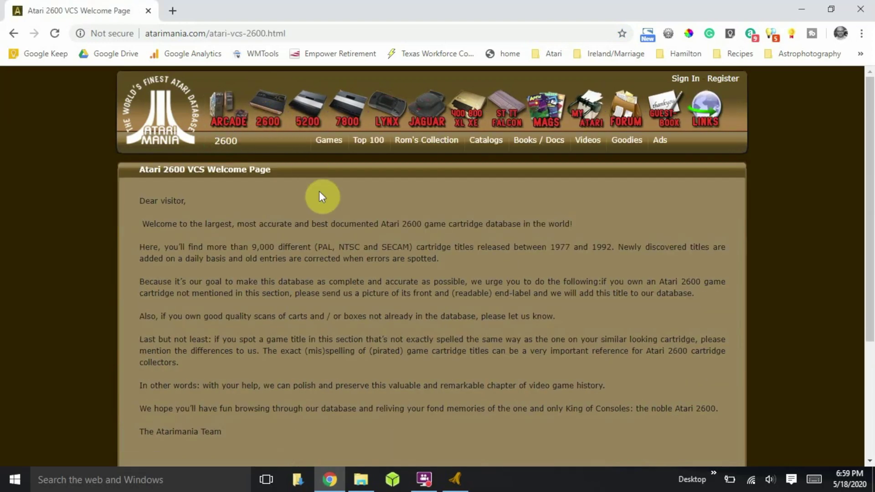
scroll(360, 277, "down", 2)
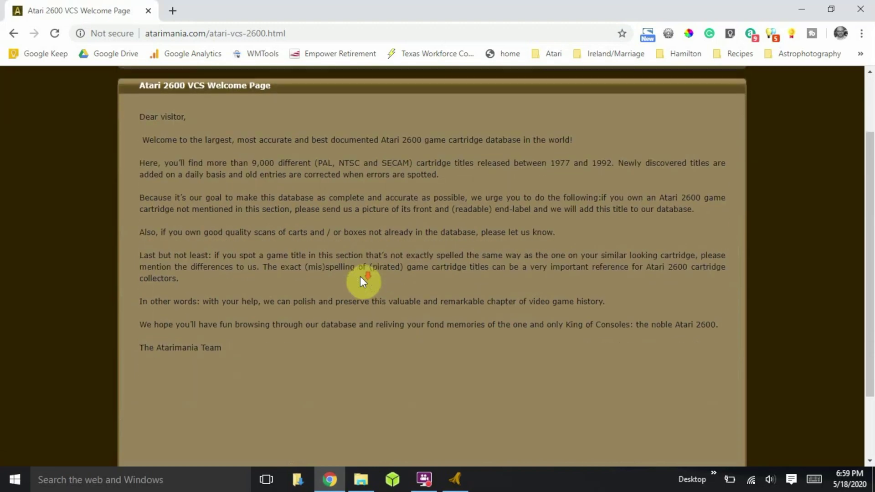
scroll(360, 276, "up", 1)
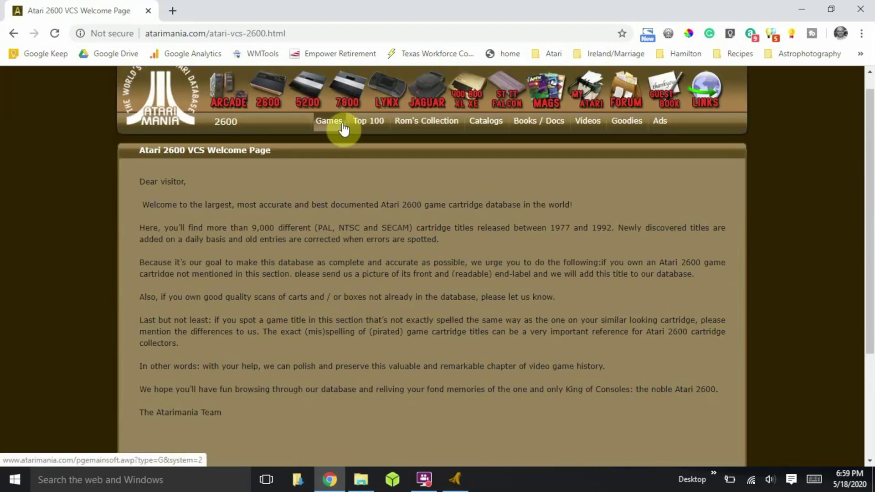
left_click(423, 127)
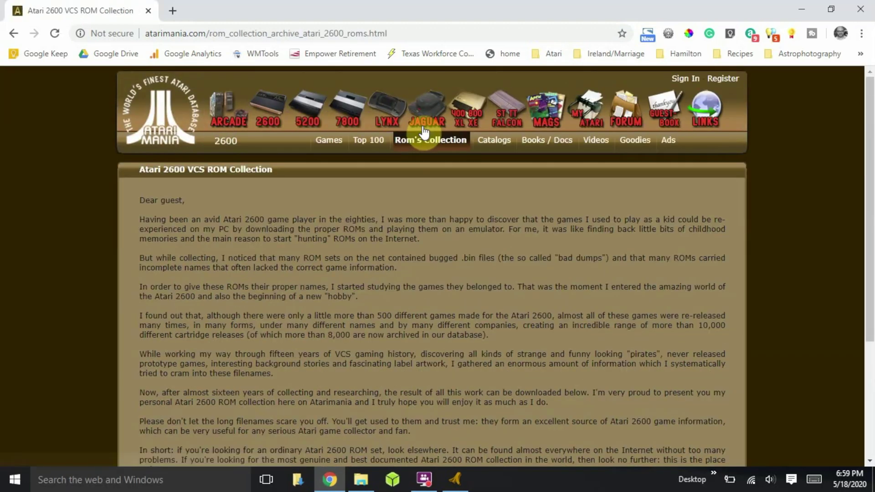
scroll(409, 205, "down", 1)
scroll(410, 211, "down", 3)
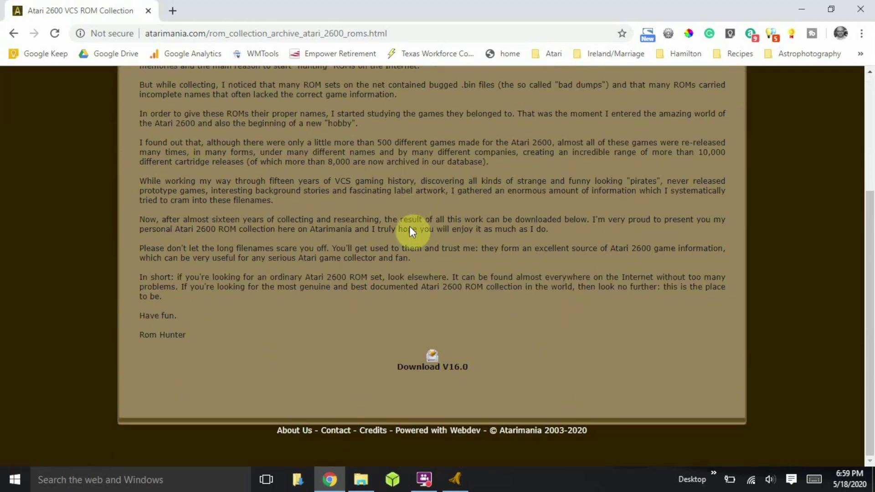
left_click(429, 360)
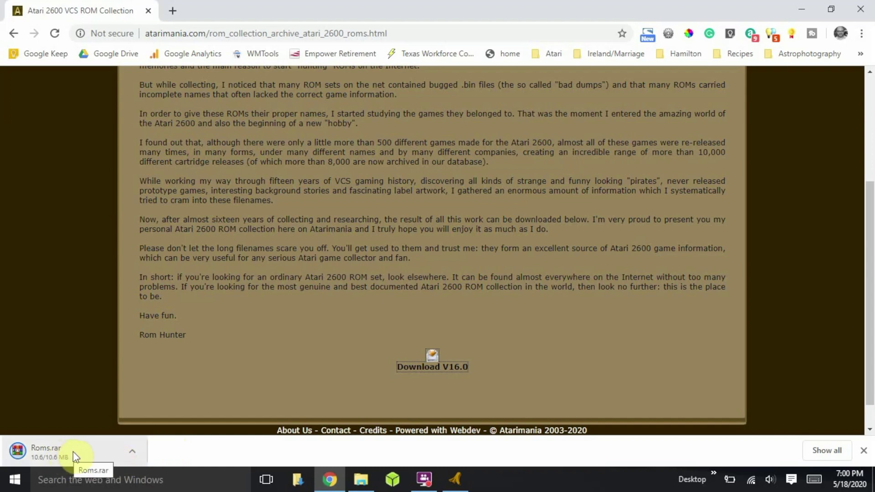
Extract Roms.rar with WinRAR into Downloads\Roms and bring up File Explorer
left_click(92, 450)
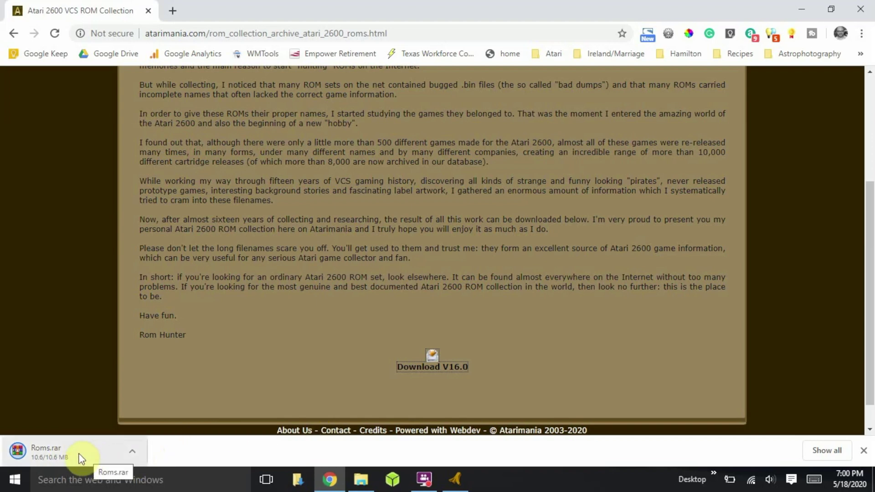
left_click(85, 458)
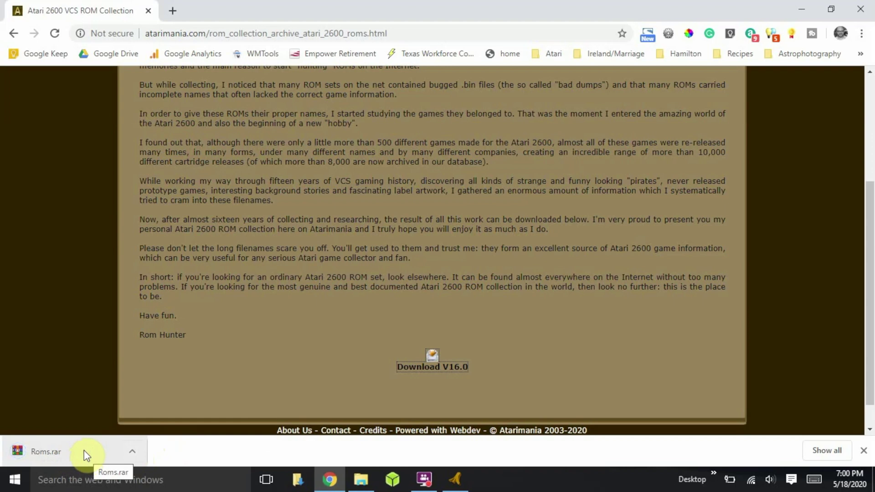
left_click(84, 450)
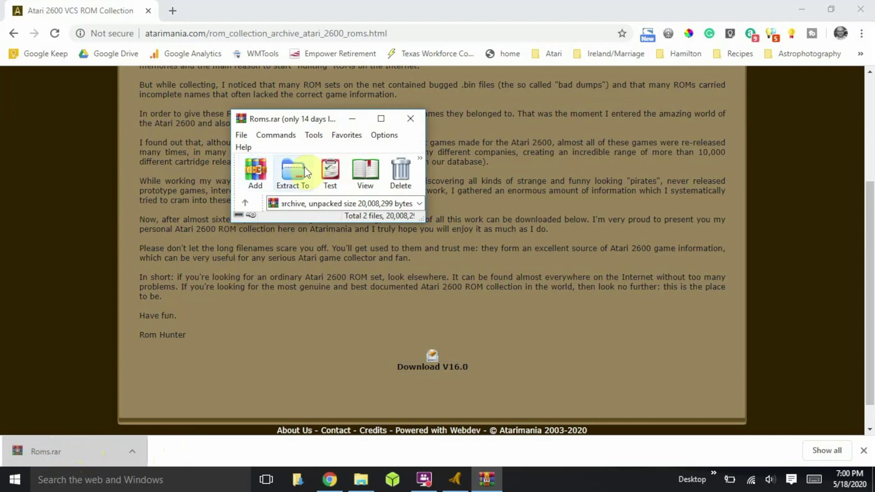
left_click(293, 172)
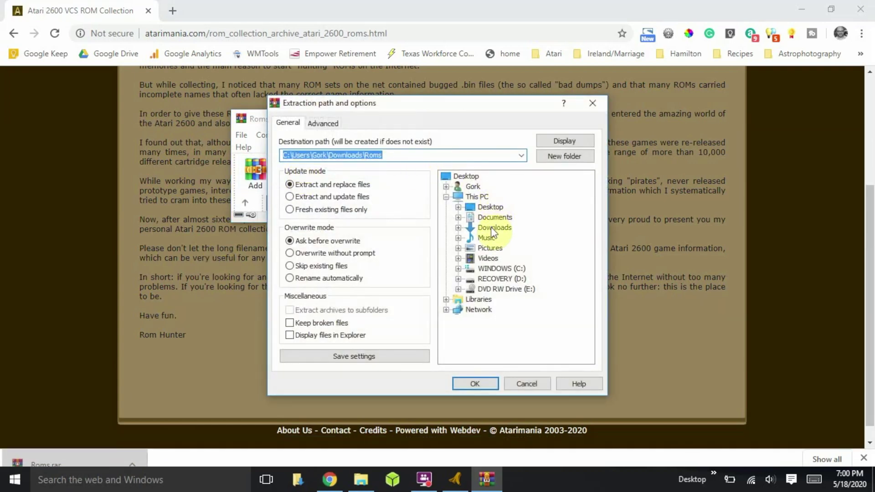
left_click(477, 383)
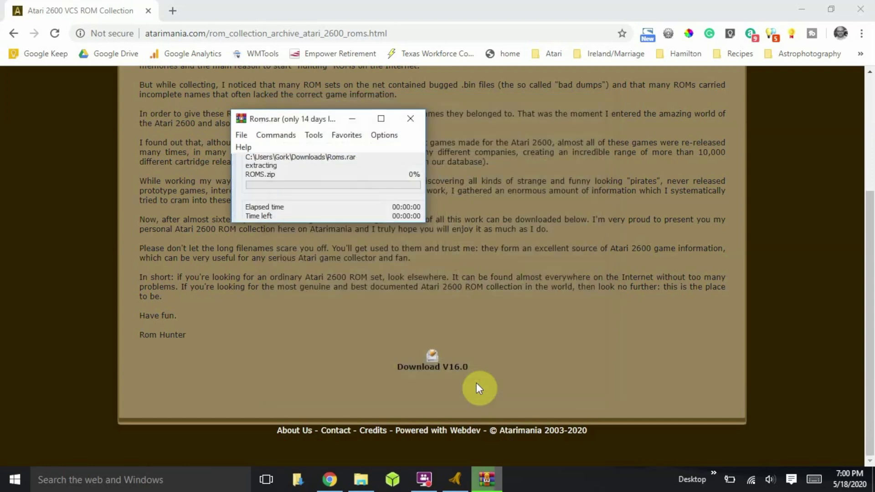
left_click(361, 479)
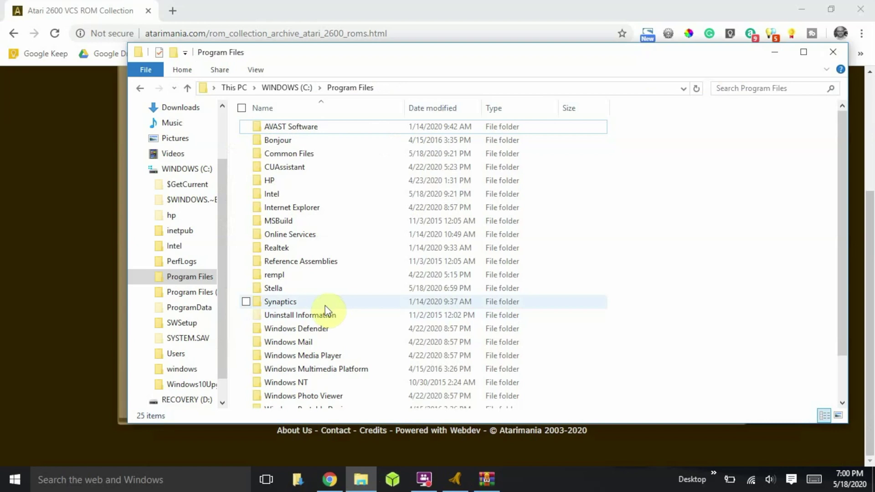
mouse_move(173, 123)
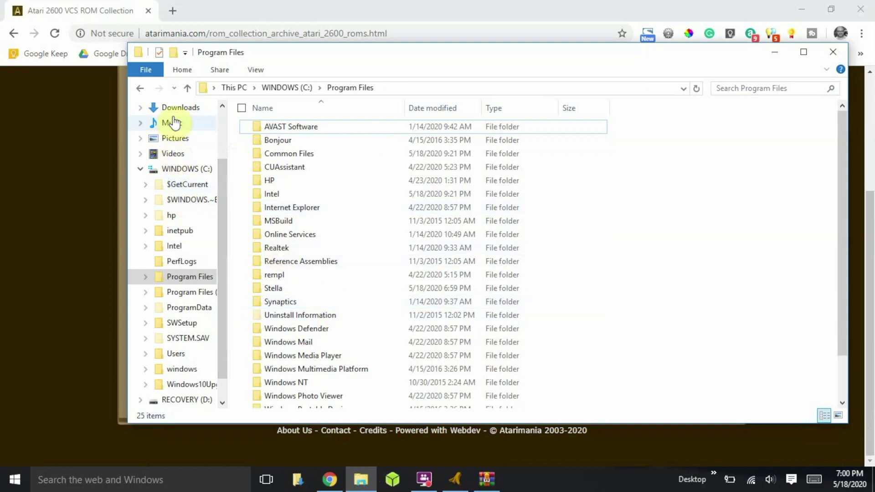
Browse to Downloads\Roms, which holds HC ROMS.zip and ROMS.zip
left_click(173, 109)
left_click(283, 128)
double_click(276, 131)
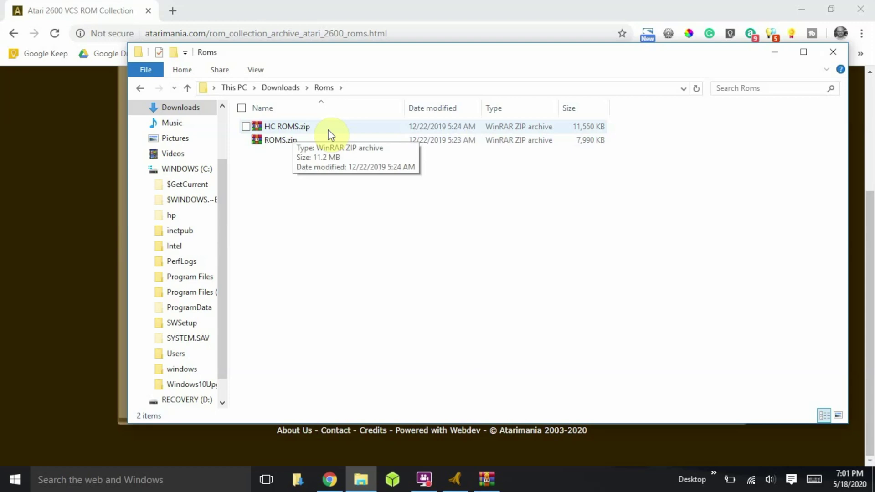
Begin extracting HC ROMS.zip and browse destination folders in the home directory
double_click(328, 131)
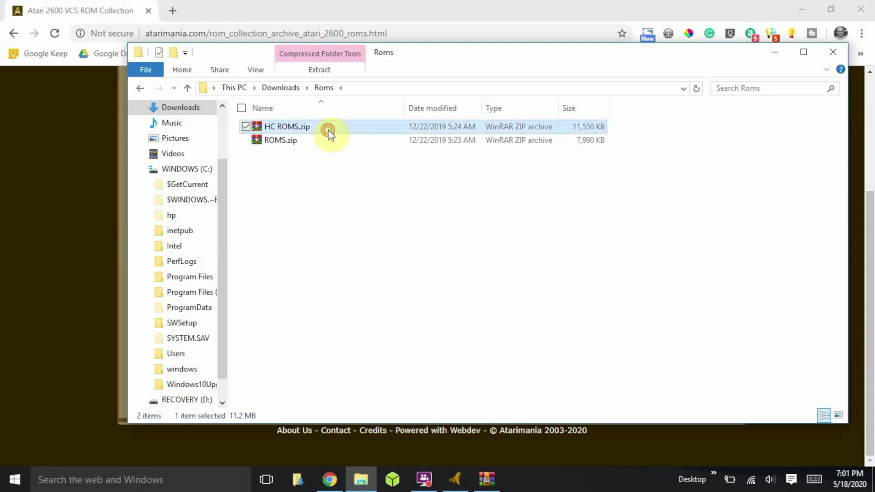
left_click(293, 174)
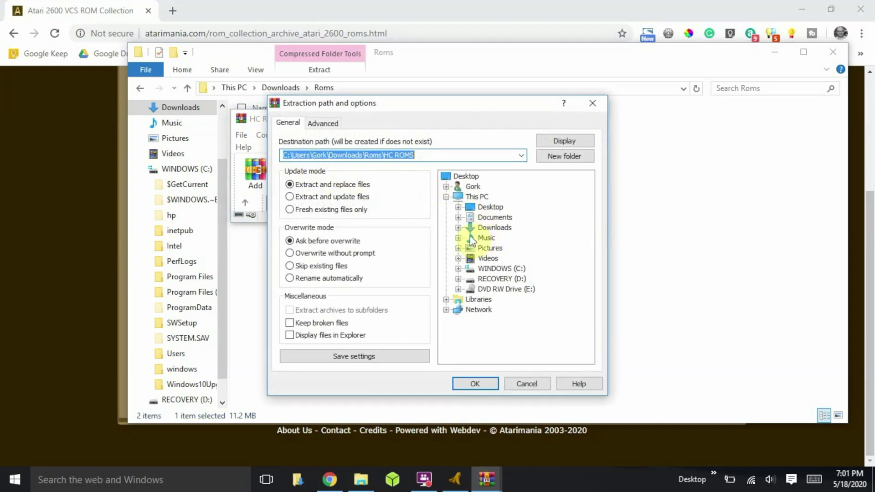
double_click(470, 188)
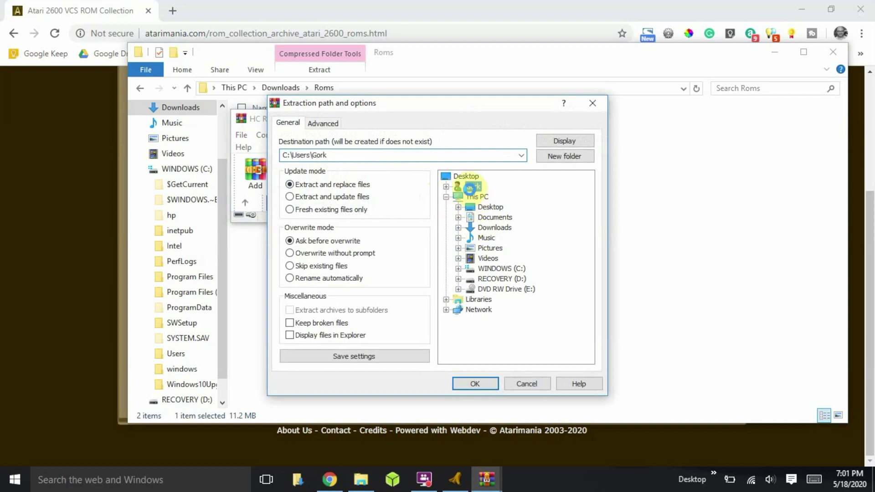
left_click(490, 227)
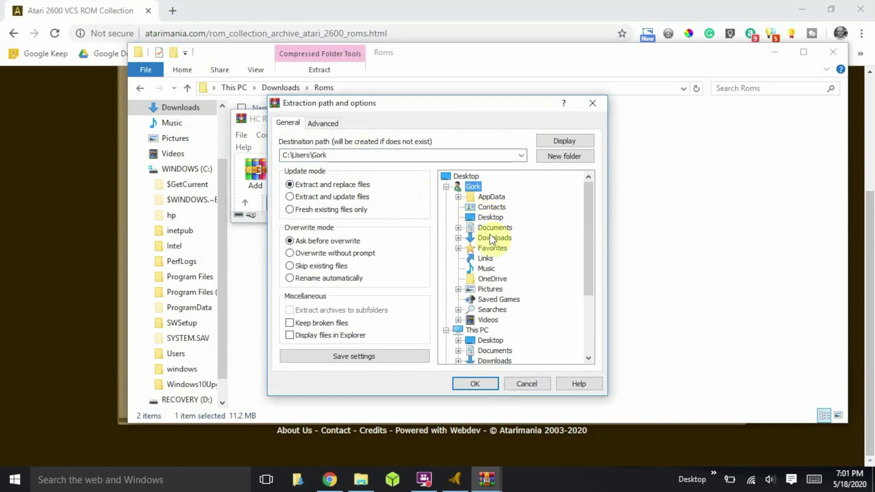
scroll(492, 238, "down", 1)
scroll(492, 239, "down", 1)
scroll(492, 239, "down", 1)
Set the destination to C:\Program Files\Stella and extract the archive there
left_click(499, 311)
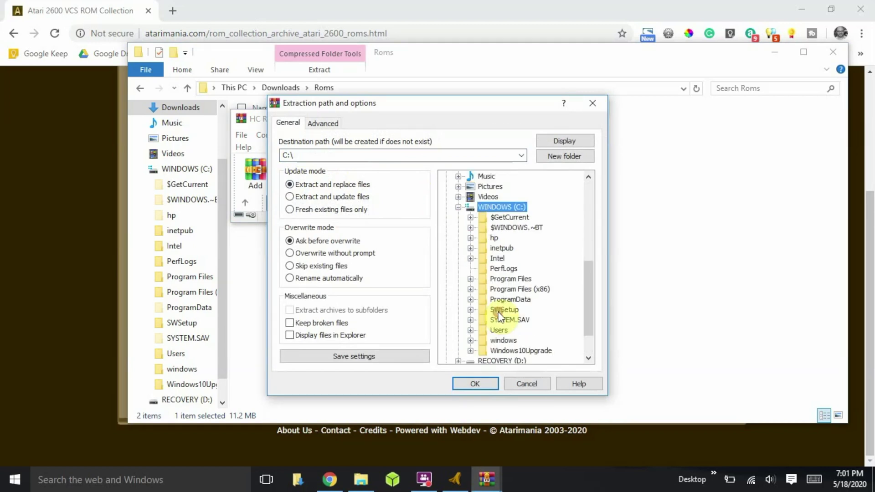
left_click(505, 280)
double_click(505, 280)
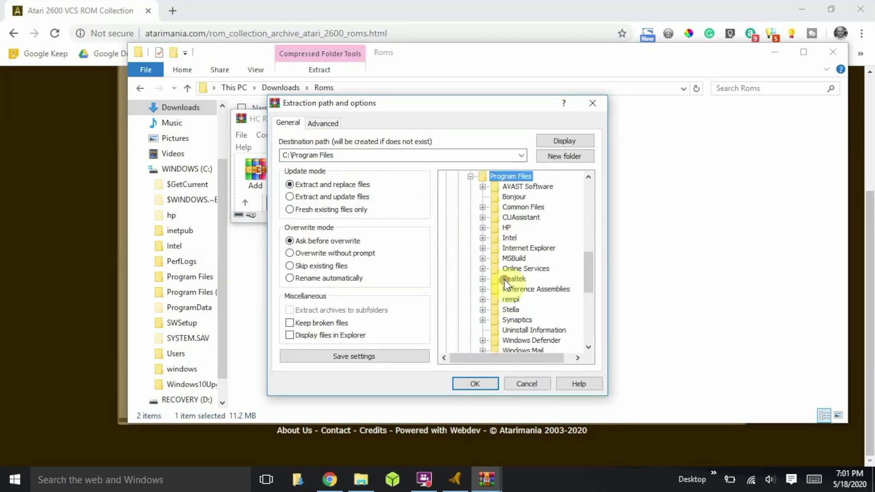
left_click(511, 310)
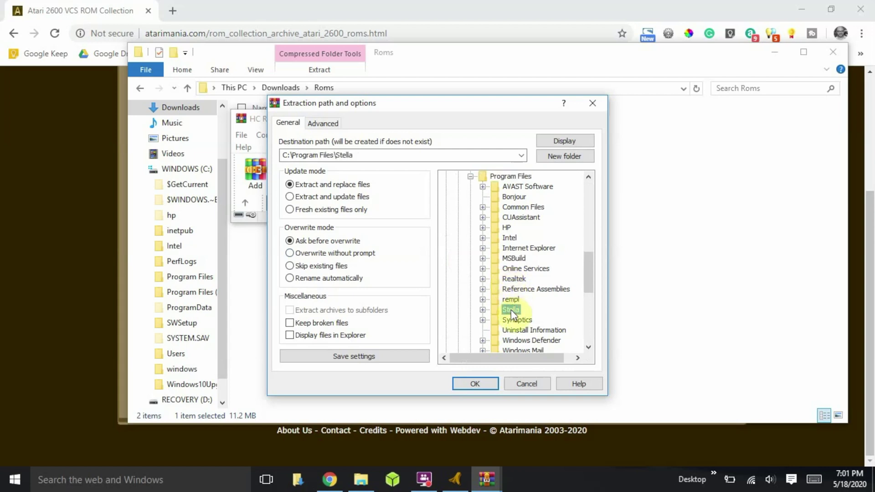
left_click(474, 384)
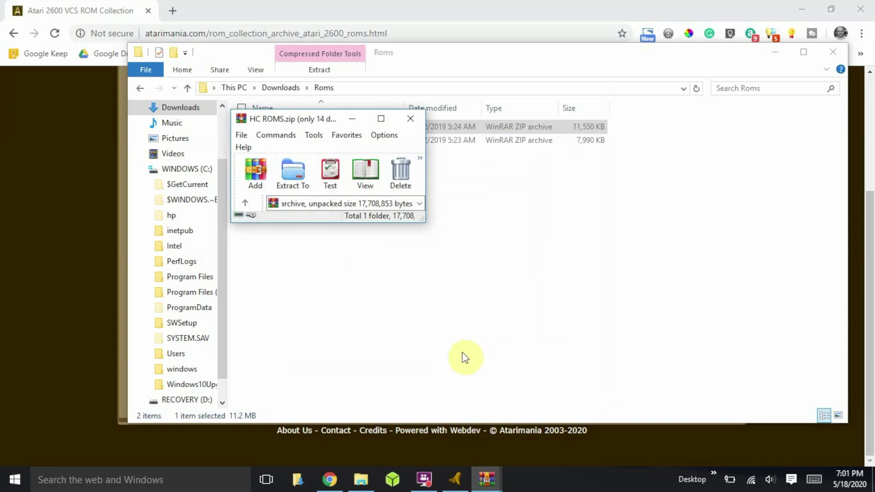
left_click(454, 479)
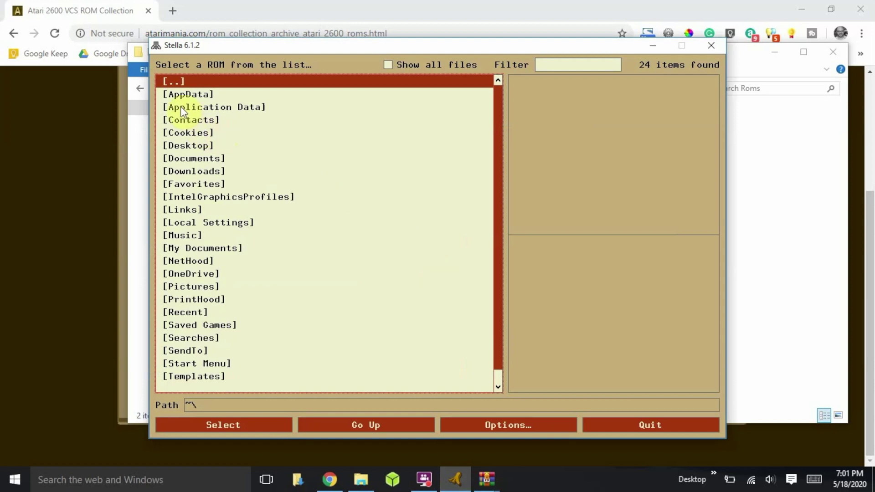
Navigate the launcher up to C:\ and into Program Files\Stella\HC ROMS\BY ALPHABET
double_click(179, 79)
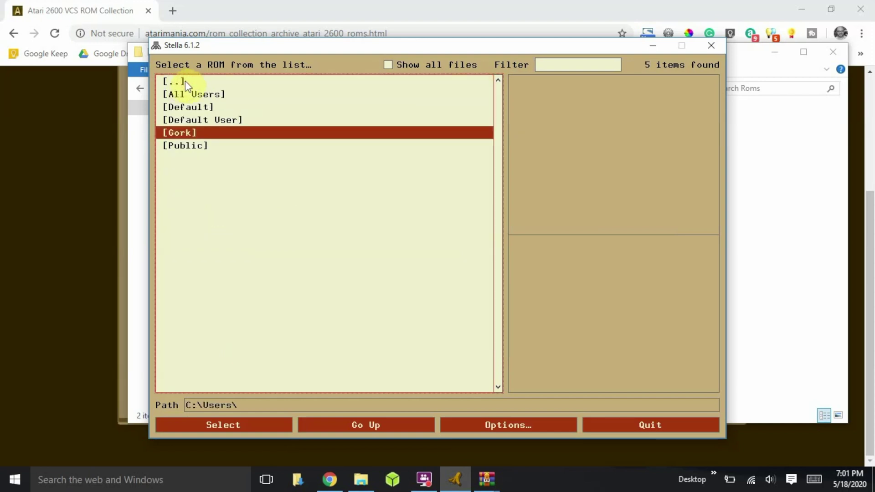
double_click(179, 81)
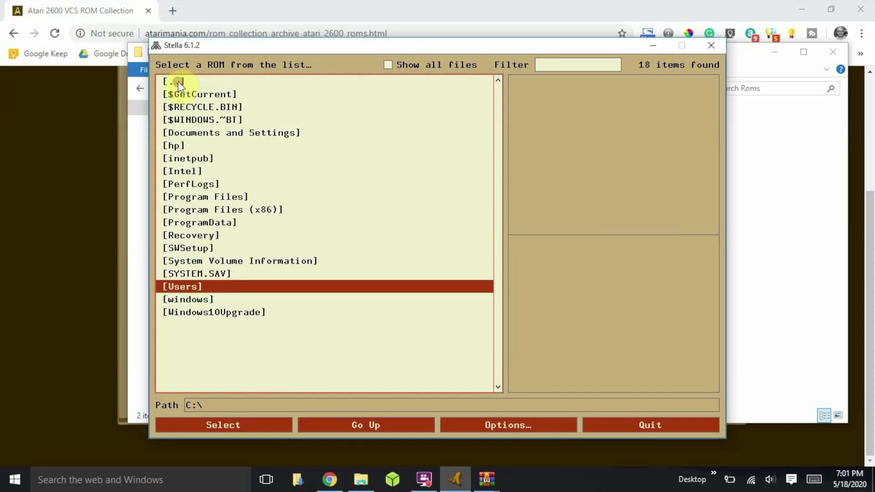
double_click(204, 197)
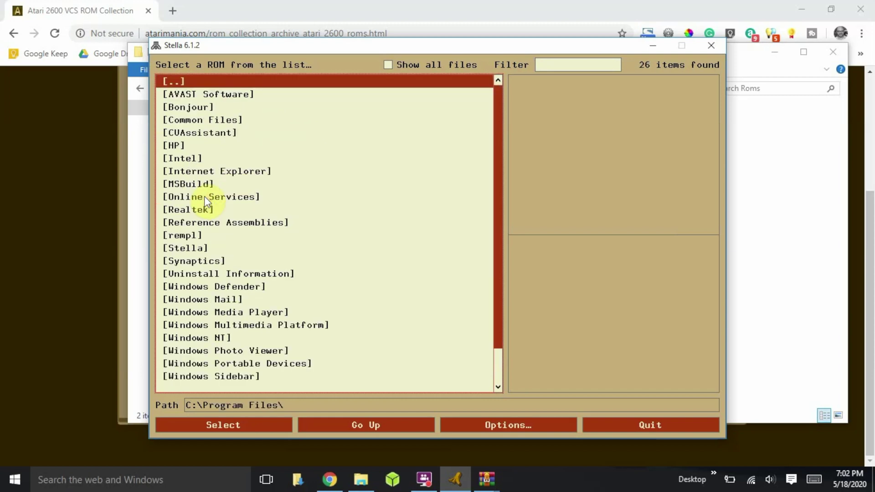
left_click(193, 248)
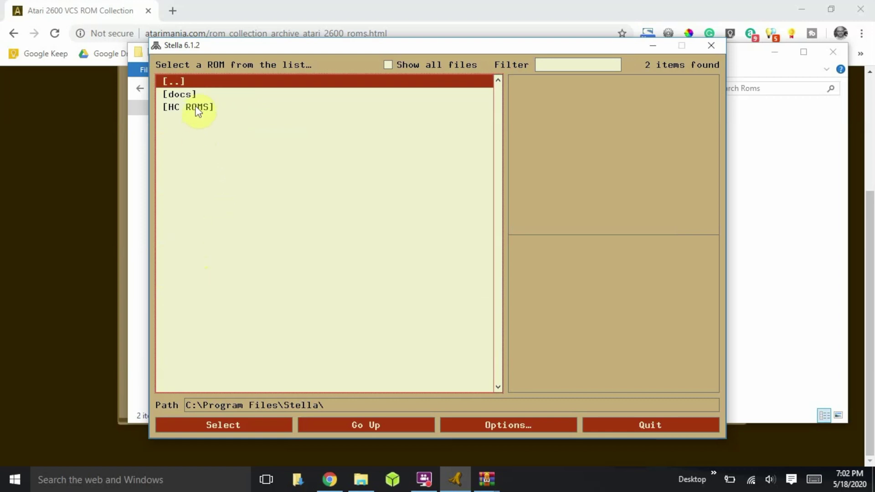
double_click(199, 109)
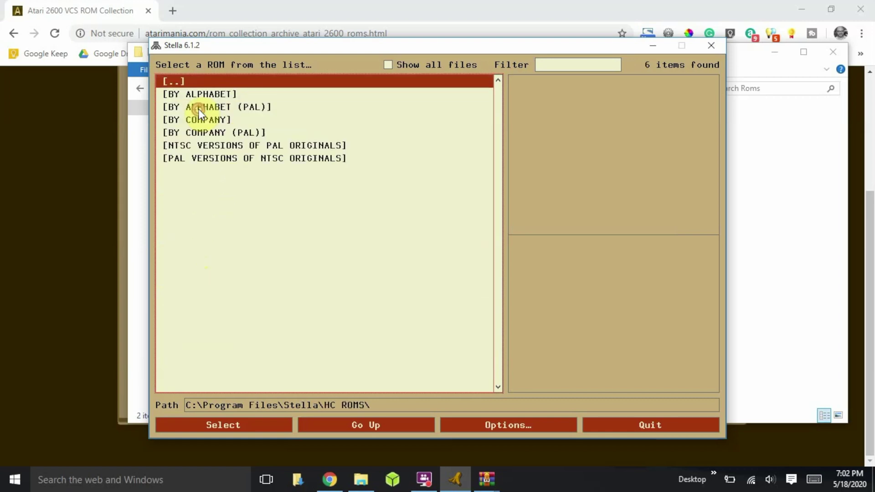
double_click(215, 96)
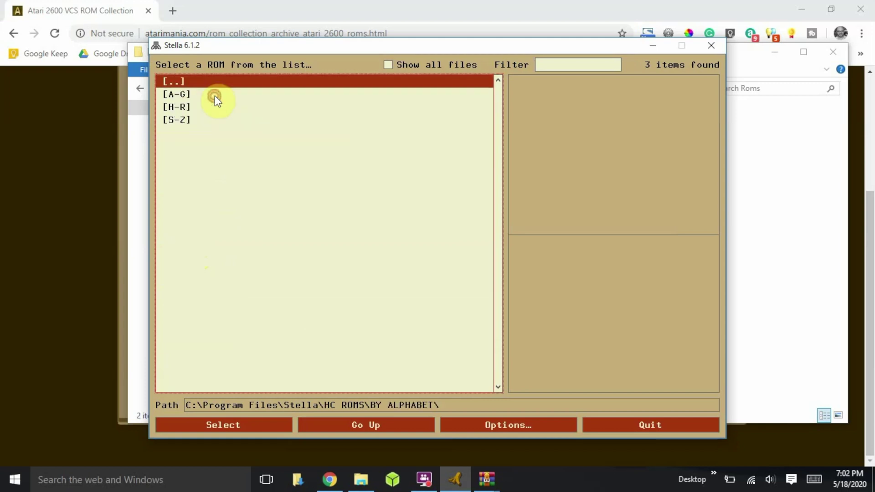
Enter the A-G folder and view details of Dodge 'Em and Dark Cavern
double_click(183, 97)
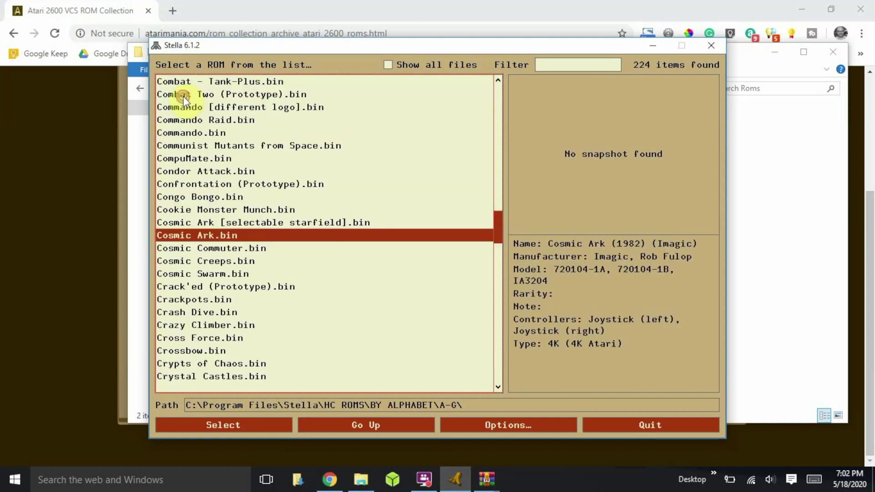
scroll(248, 235, "down", 3)
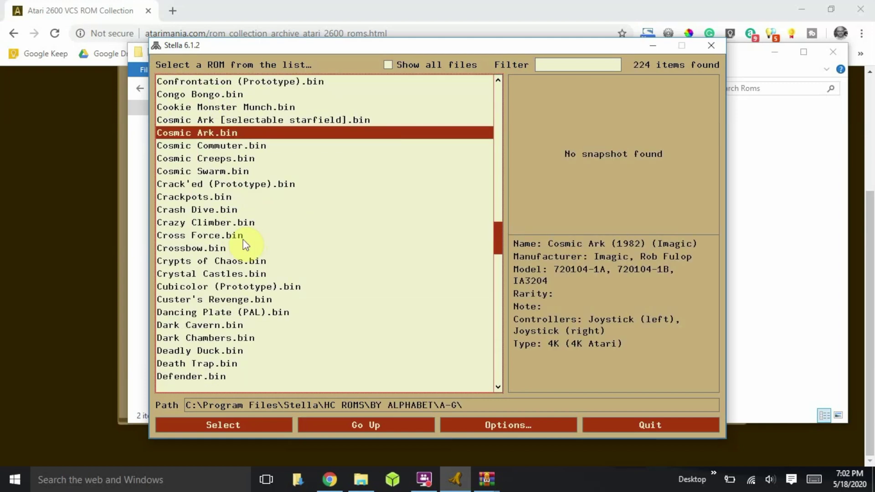
scroll(243, 244, "down", 5)
scroll(242, 244, "down", 5)
scroll(243, 245, "down", 5)
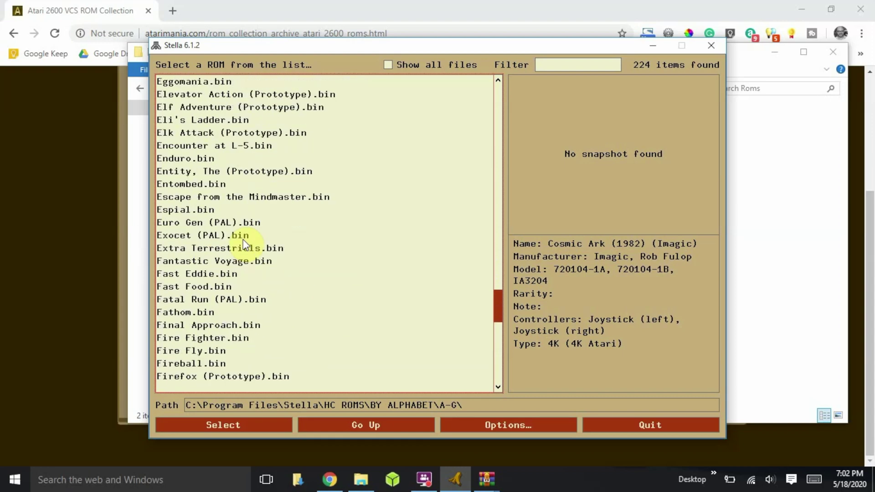
scroll(246, 239, "up", 3)
scroll(243, 238, "up", 1)
left_click(244, 236)
scroll(244, 243, "up", 3)
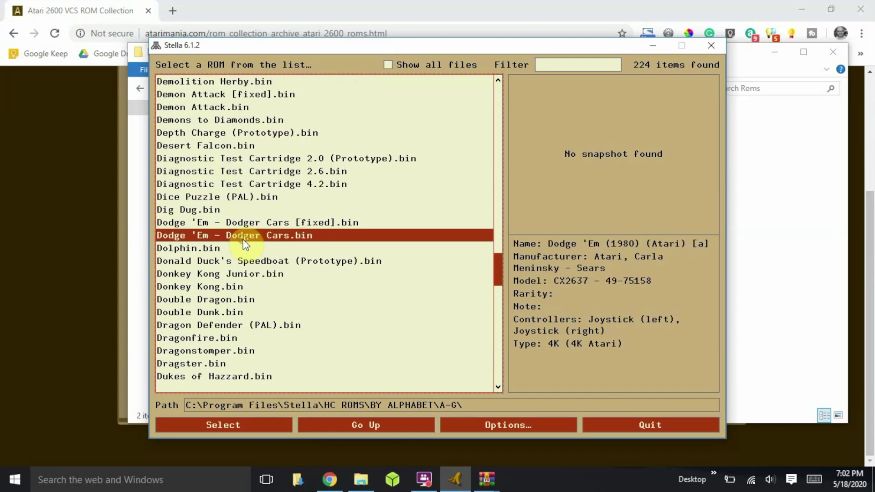
scroll(244, 244, "up", 3)
left_click(244, 246)
left_click(237, 273)
scroll(236, 273, "up", 4)
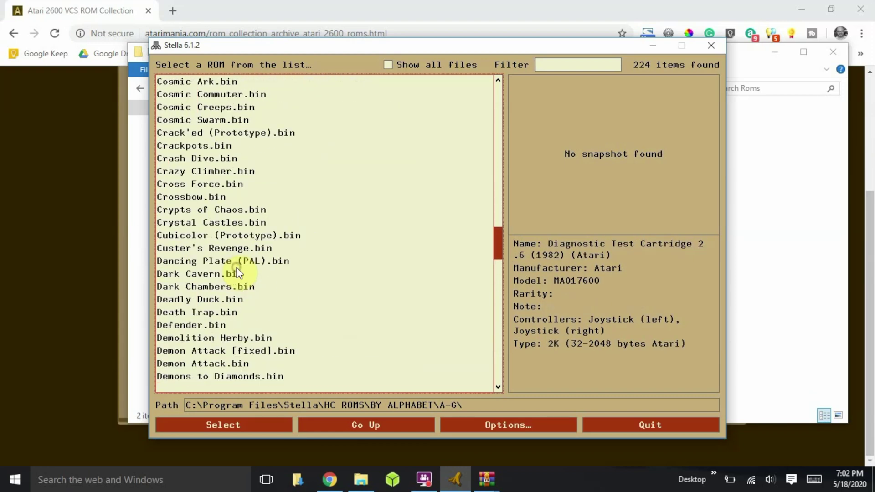
right_click(236, 273)
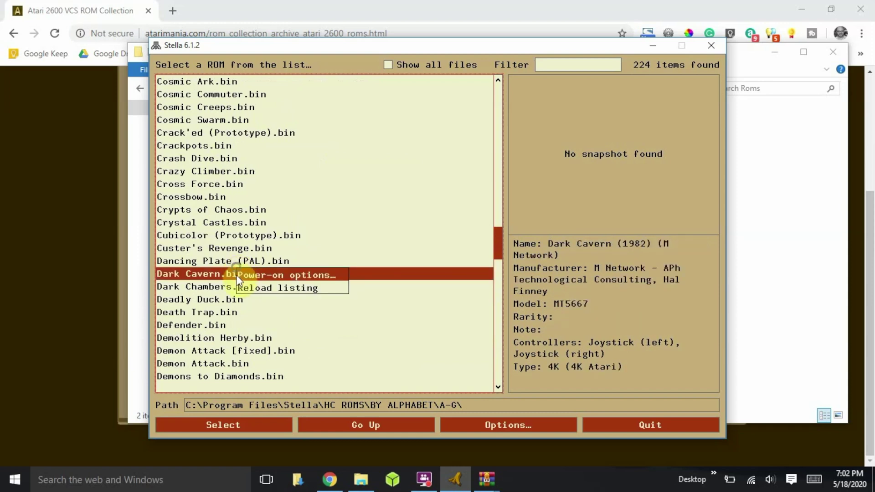
left_click(222, 88)
Select Cosmic Ark.bin and launch it
left_click(213, 80)
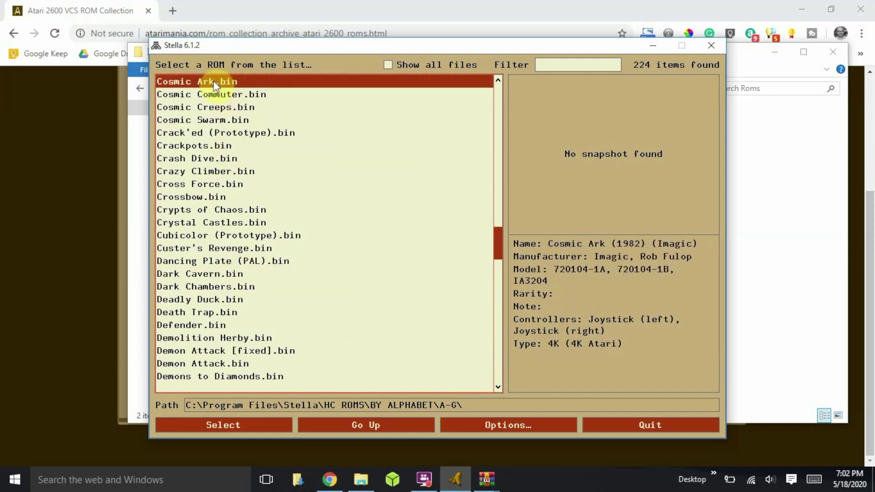
double_click(214, 81)
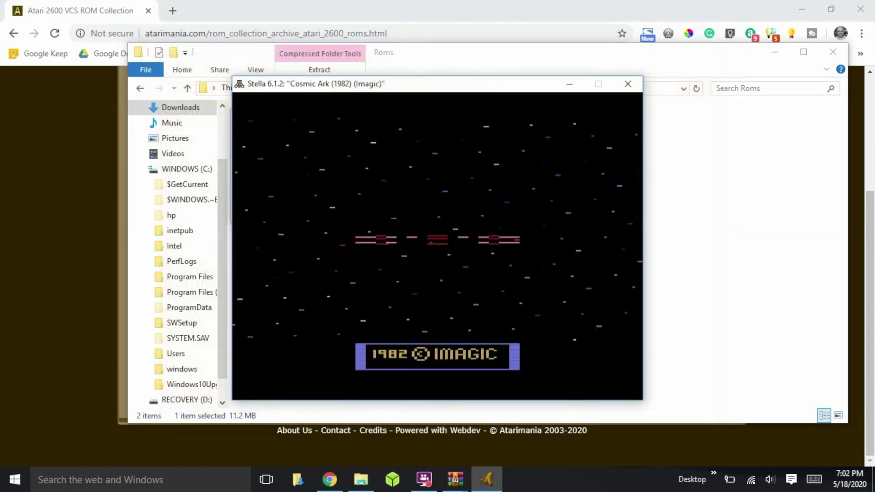
Cycle the Cosmic Ark game variation with Select and start the game with Reset
key("F1")
key("F1")
key("F1")
key("F1")
key("F1")
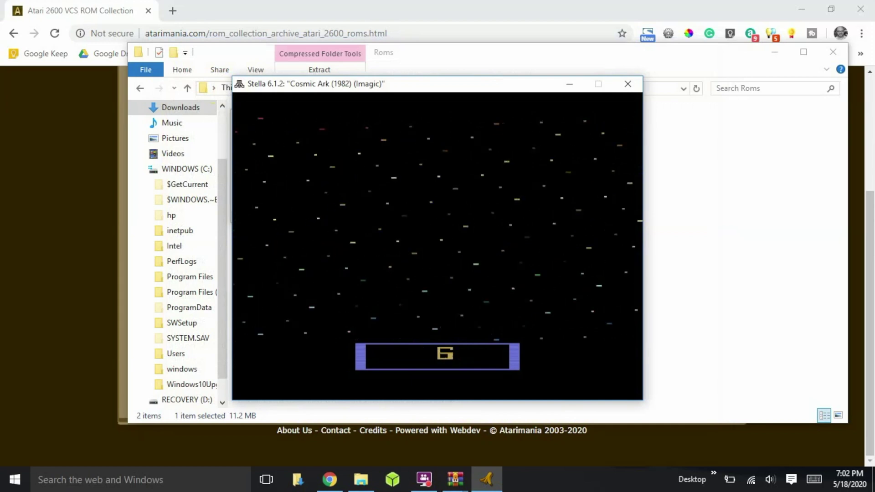
key("F1")
key("F2")
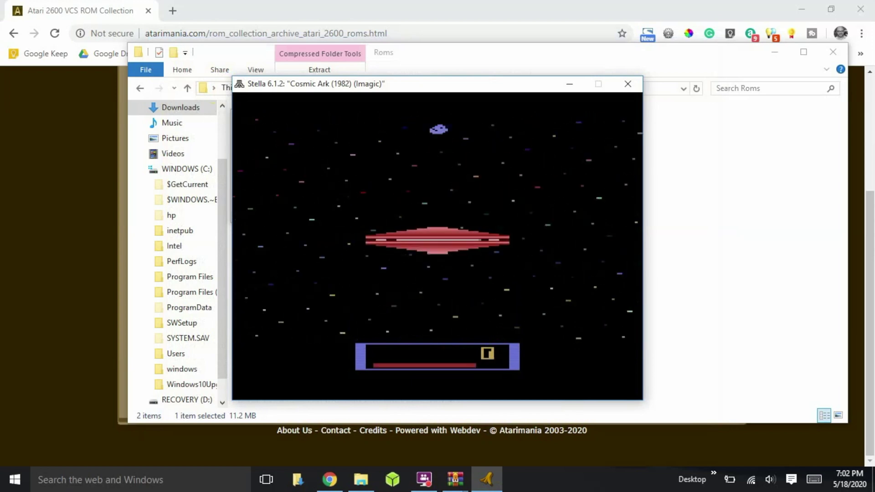
Shoot down incoming meteors, descend and fire the tractor beam, then return to the ROM list
key("Up")
key("Left")
key("Right")
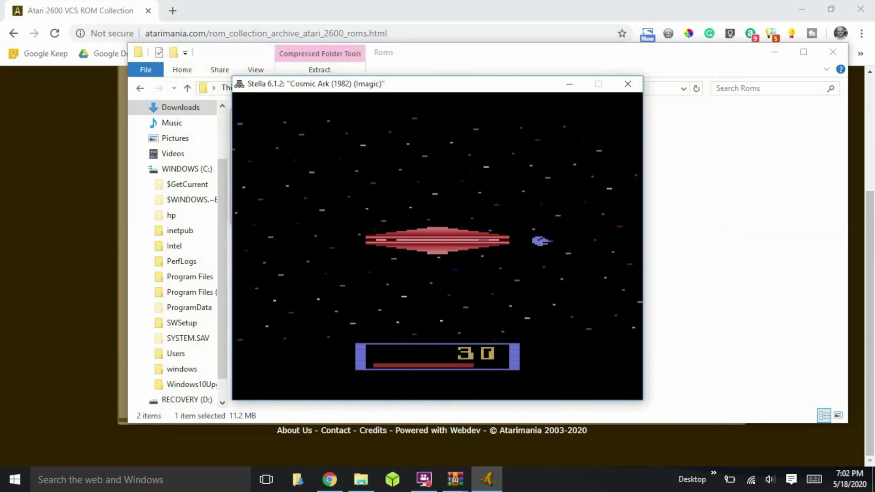
key("Down")
key("Right")
key("Left")
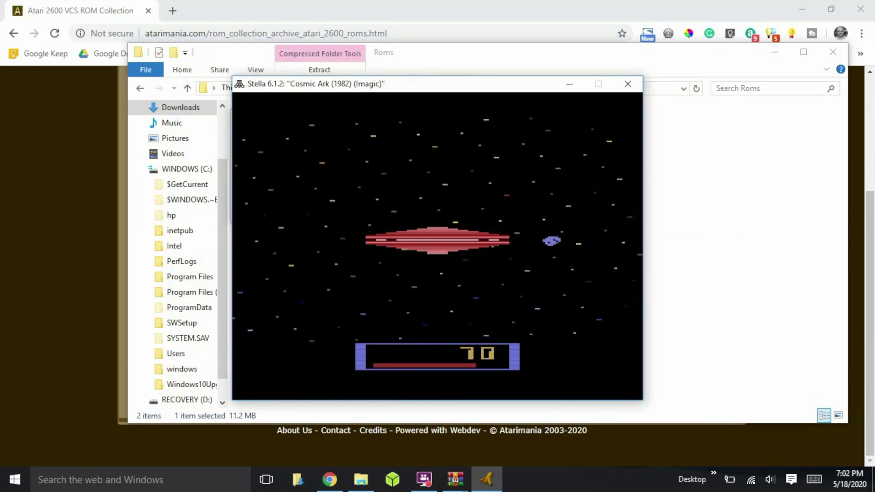
key("Right")
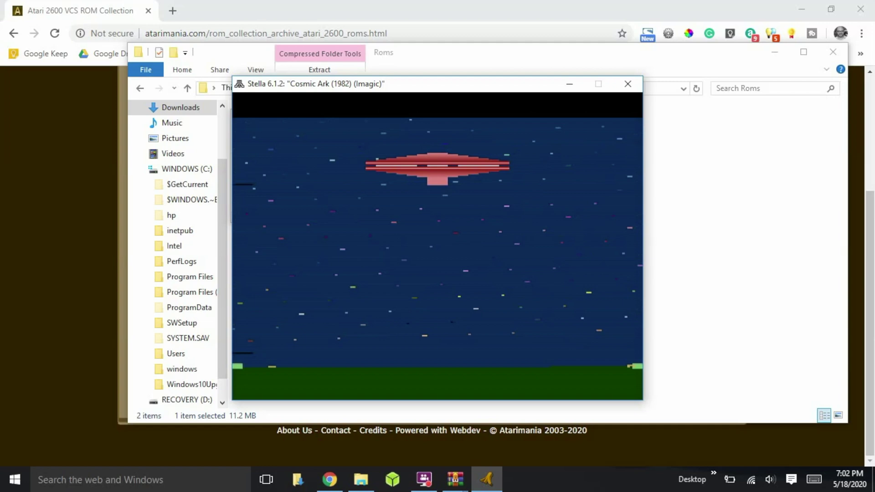
key("Left")
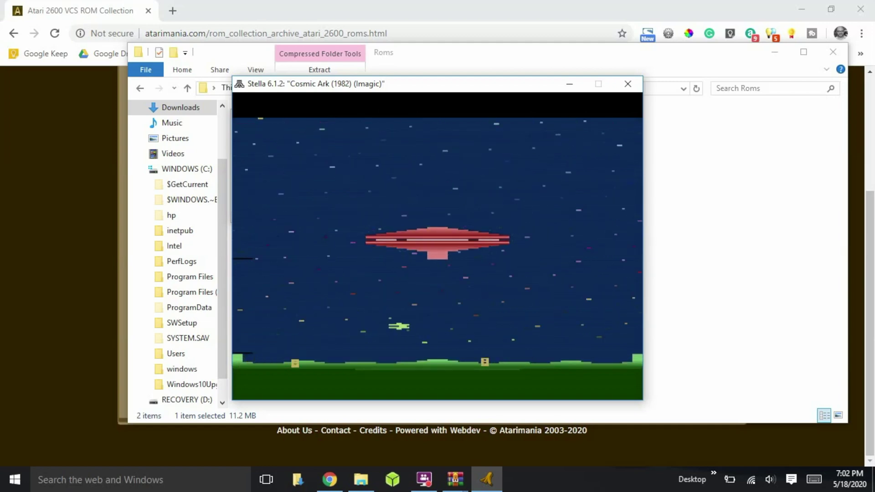
key("space")
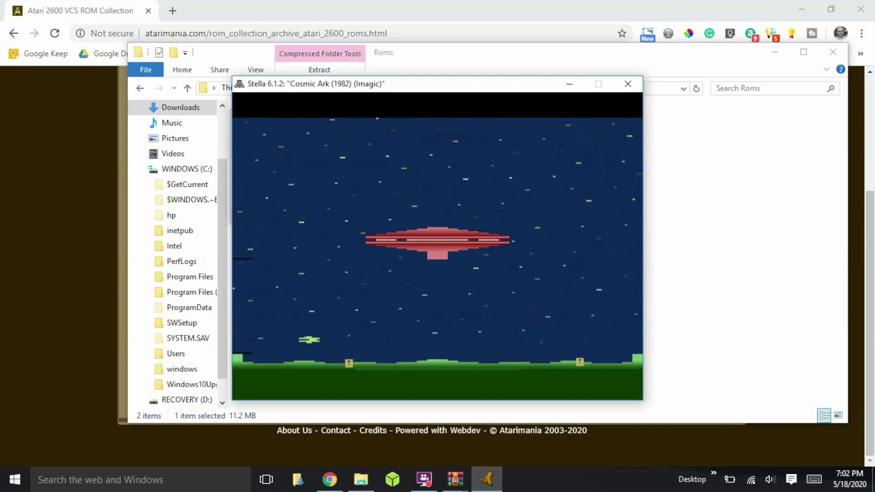
key("Right")
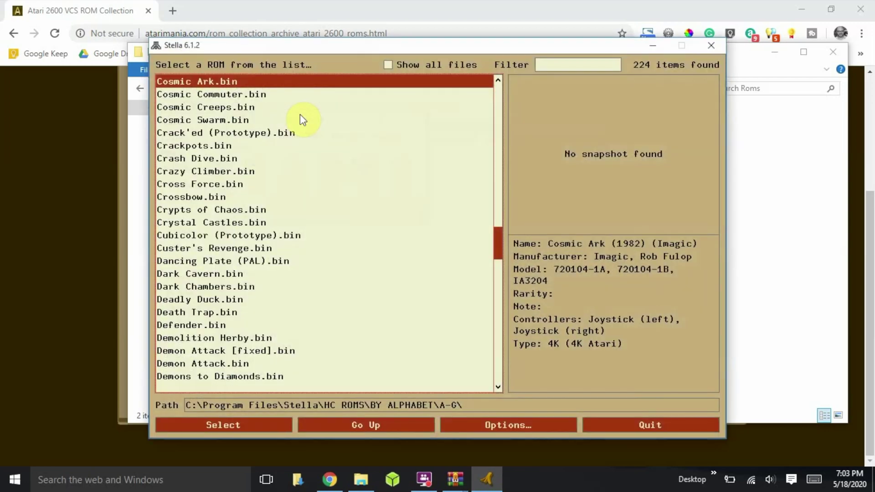